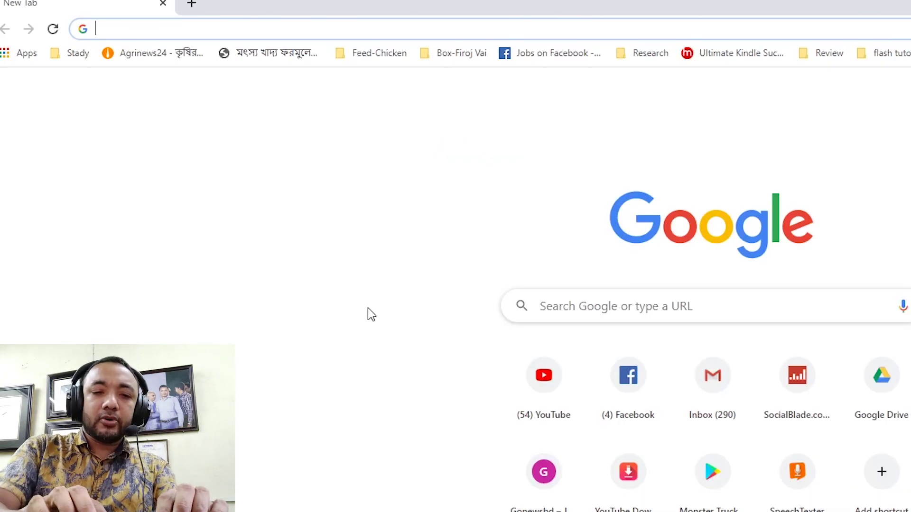
# Search Google for 'free cam 8' and open the official freescreenrecording.com site.
pyautogui.write('free')
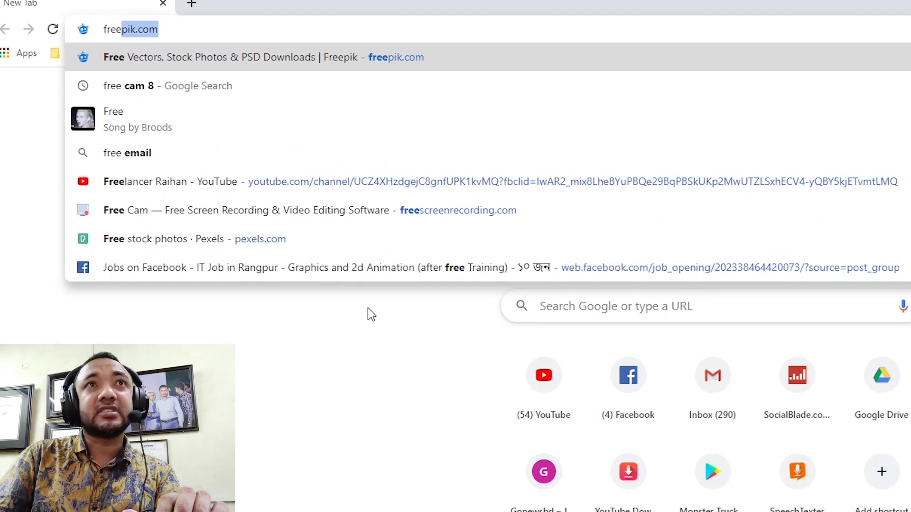
pyautogui.press('Down')
pyautogui.press('Return')
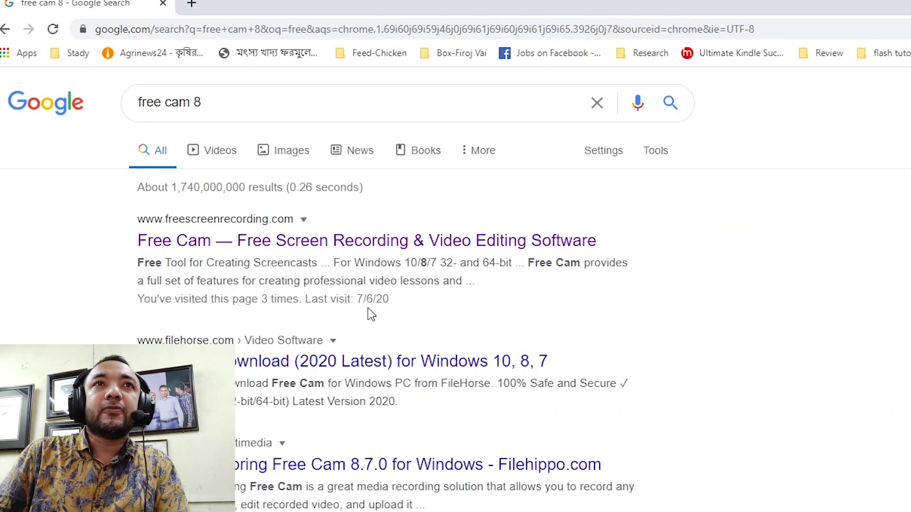
pyautogui.click(235, 245)
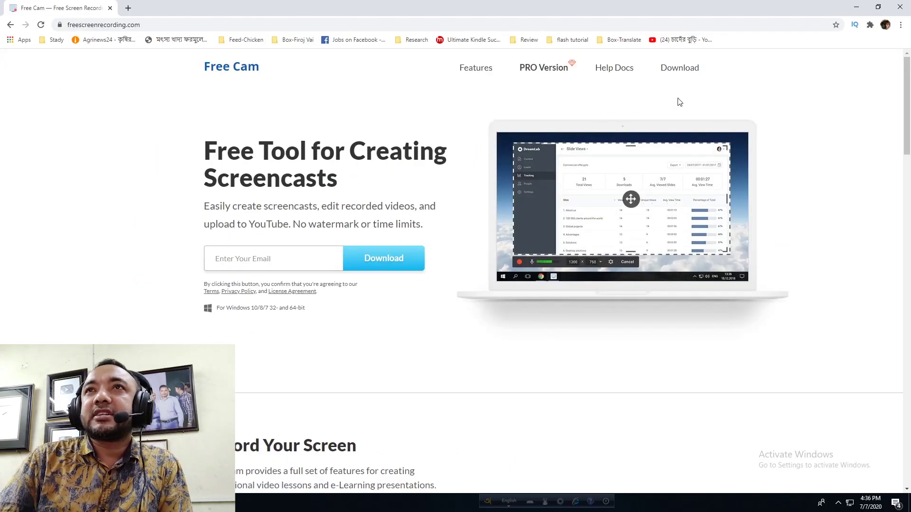
# Enter an email address in the download form and submit it to start the download.
pyautogui.click(250, 258)
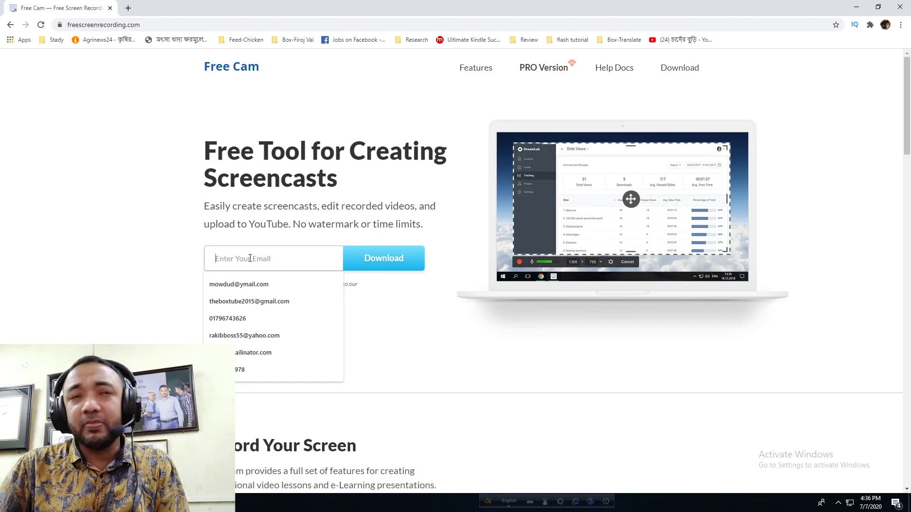
pyautogui.click(132, 284)
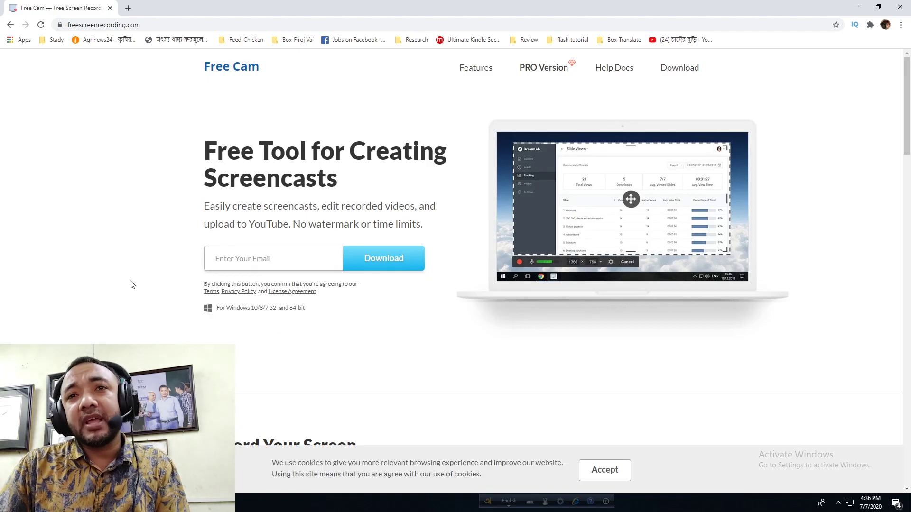
pyautogui.click(221, 258)
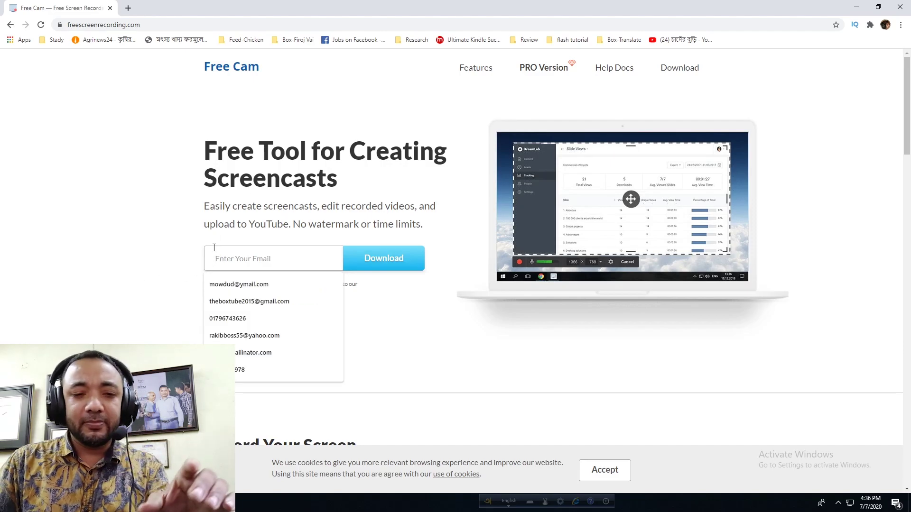
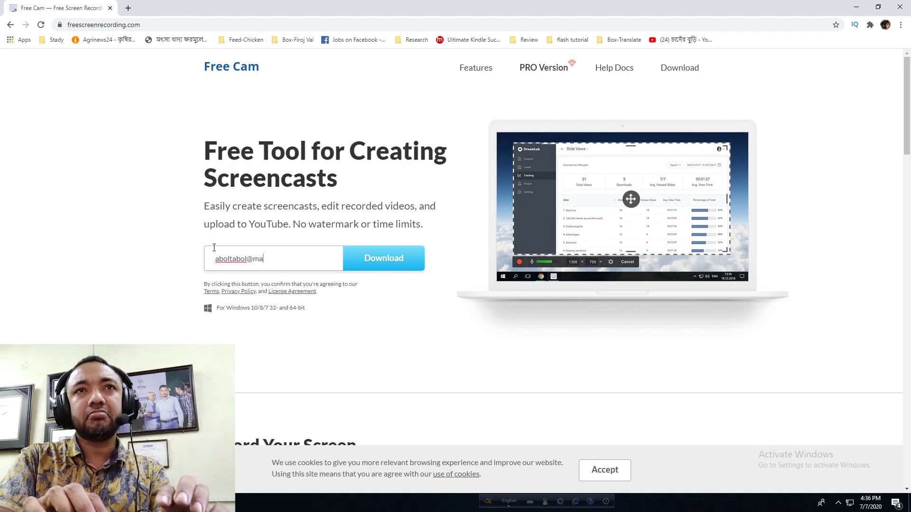
pyautogui.press('Return')
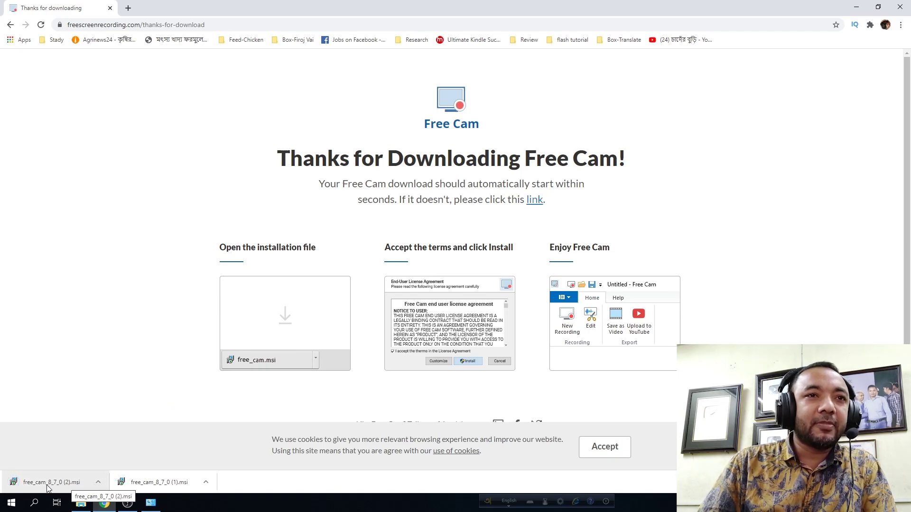
# Run the downloaded Free Cam 8 MSI, accept the licence, install it and launch Free Cam.
pyautogui.click(97, 483)
pyautogui.click(112, 451)
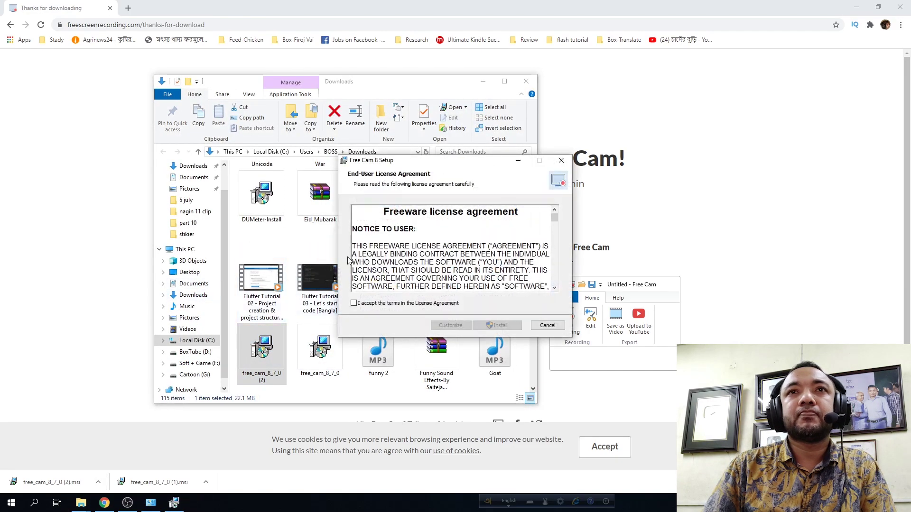
pyautogui.click(364, 306)
pyautogui.click(498, 325)
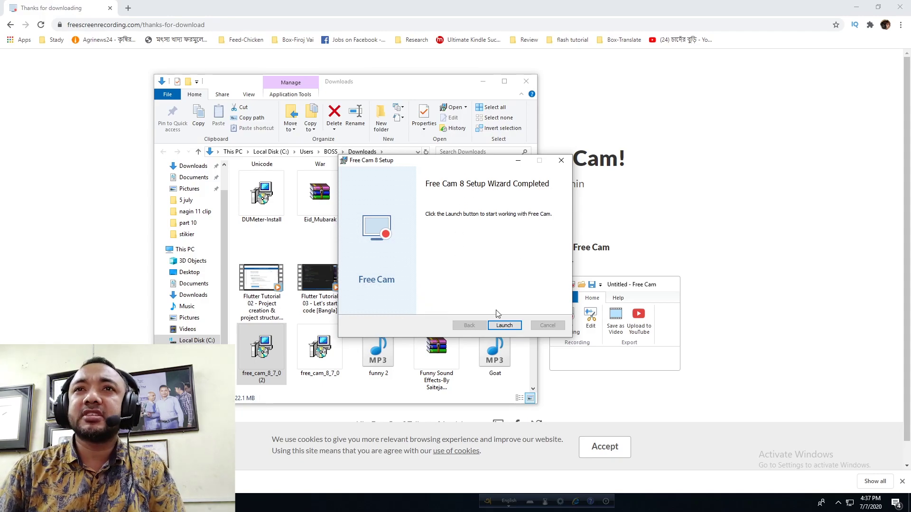
pyautogui.click(504, 325)
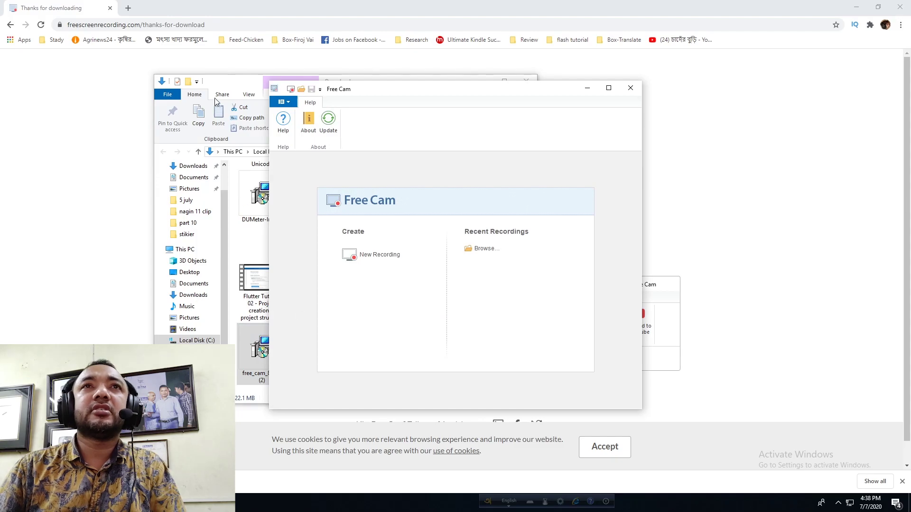
# Close the Downloads folder, move Free Cam up-right, and start a 1280×720 New Recording.
pyautogui.click(210, 105)
pyautogui.click(526, 81)
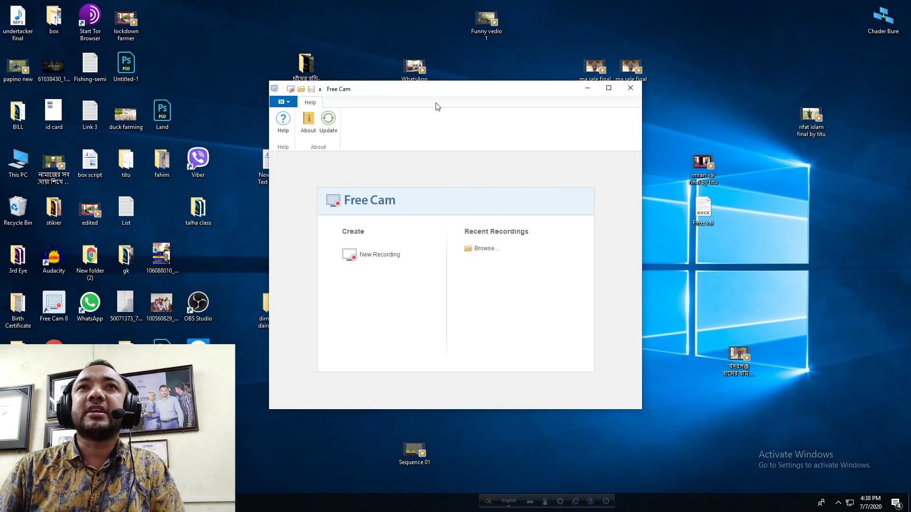
pyautogui.moveTo(439, 97); pyautogui.dragTo(493, 87)
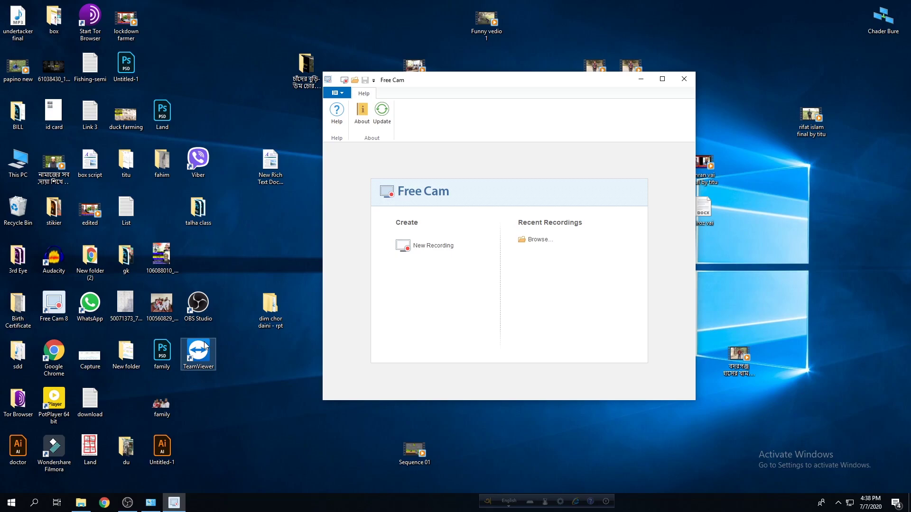
pyautogui.click(419, 246)
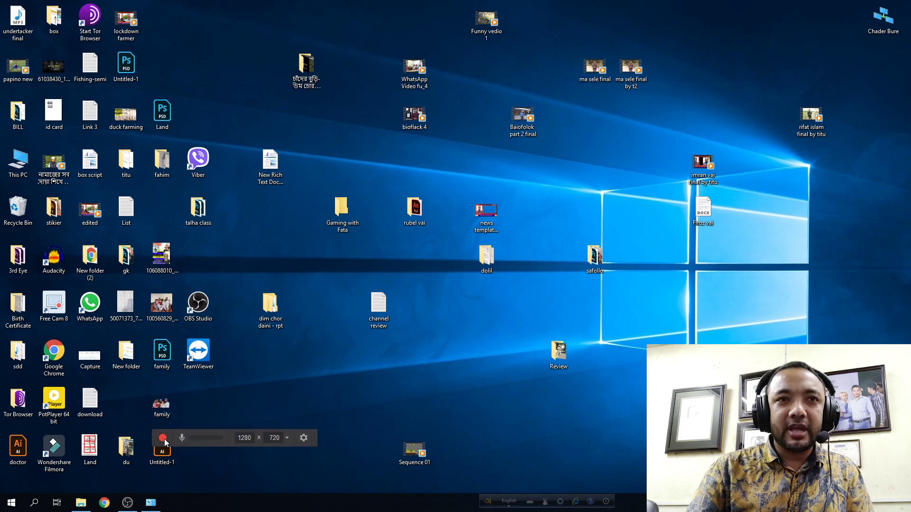
# Record the marked desktop area for 14 seconds, pause, and finish it with Done.
pyautogui.click(164, 438)
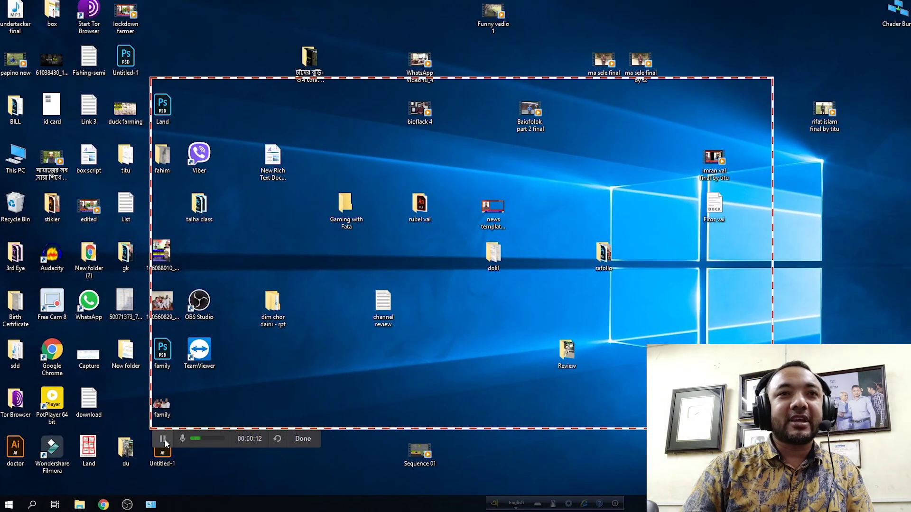
pyautogui.click(161, 439)
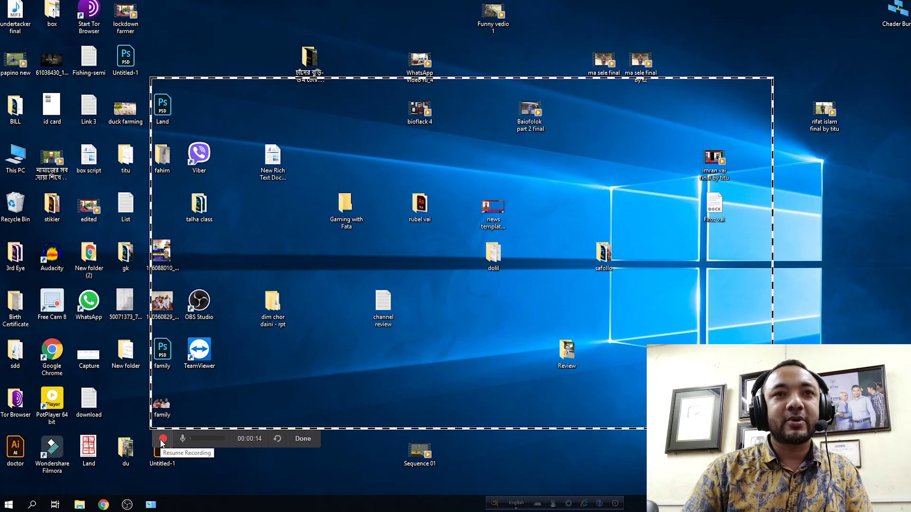
pyautogui.click(303, 438)
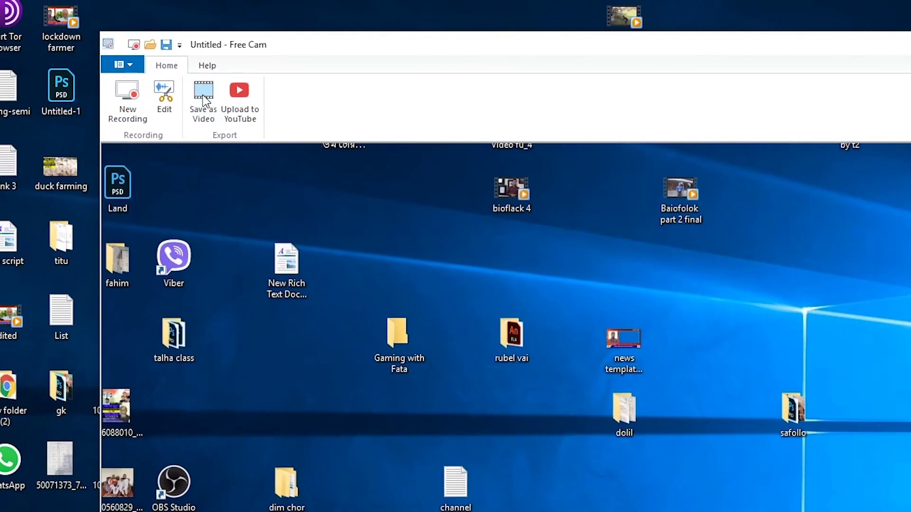
# Save the clip as WMV video 'test' in BoxTube (D:) > panta vai > 5 july.
pyautogui.click(190, 127)
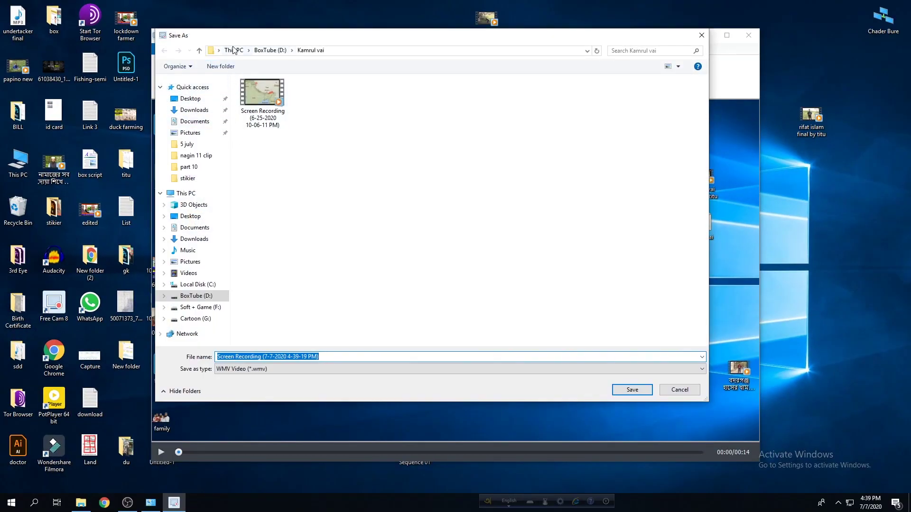
pyautogui.click(234, 51)
pyautogui.doubleClick(403, 194)
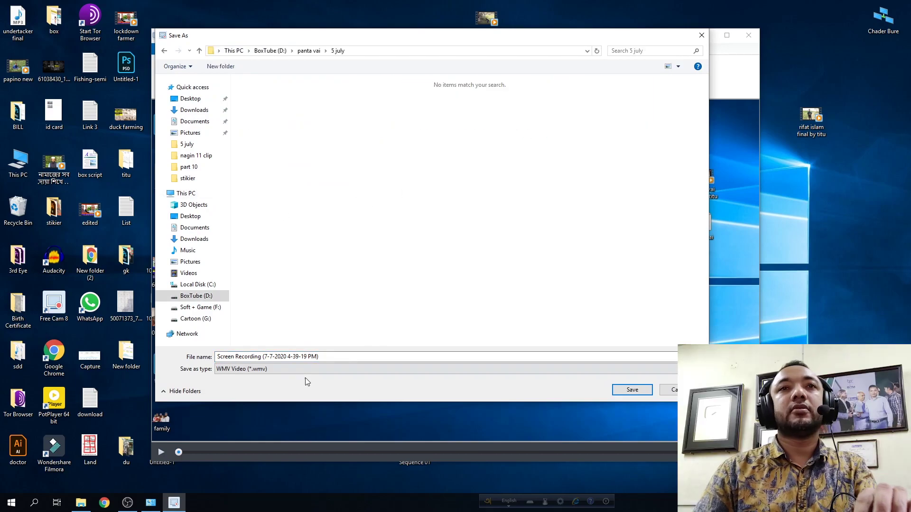
pyautogui.click(318, 357)
pyautogui.hotkey('ctrl', 'a')
pyautogui.write('t')
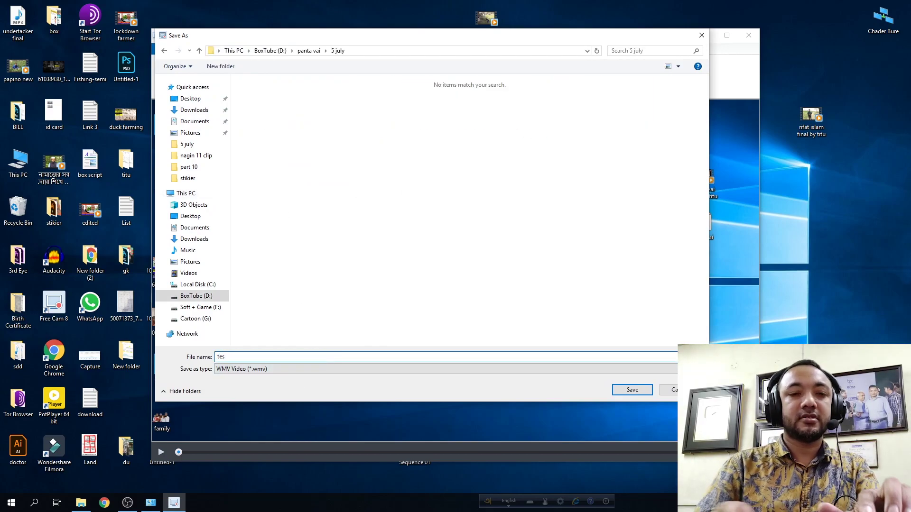
pyautogui.click(636, 390)
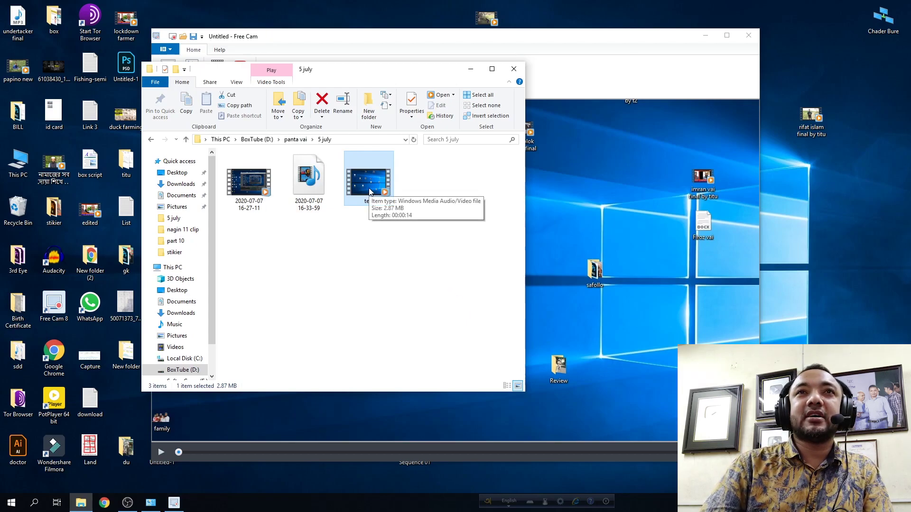
# Play the saved test video from the 5 july folder in Media Player.
pyautogui.moveTo(345, 76); pyautogui.dragTo(528, 69)
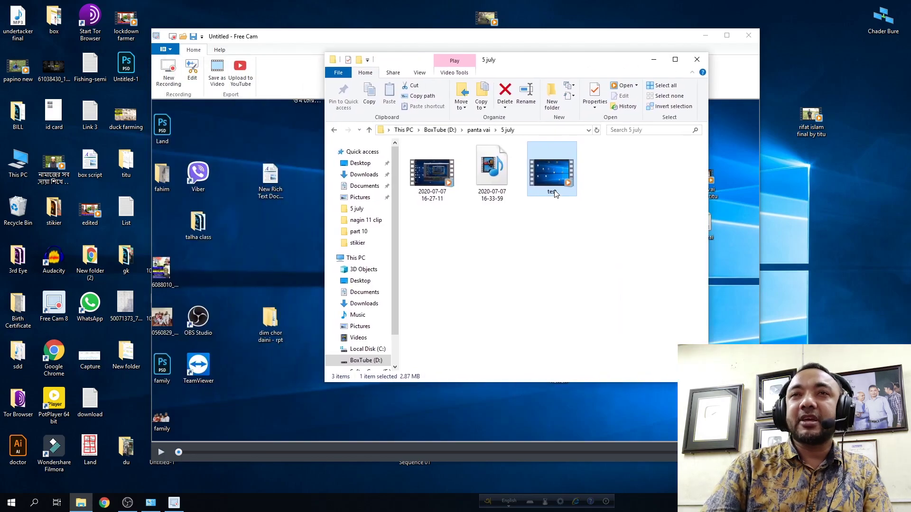
pyautogui.moveTo(554, 175)
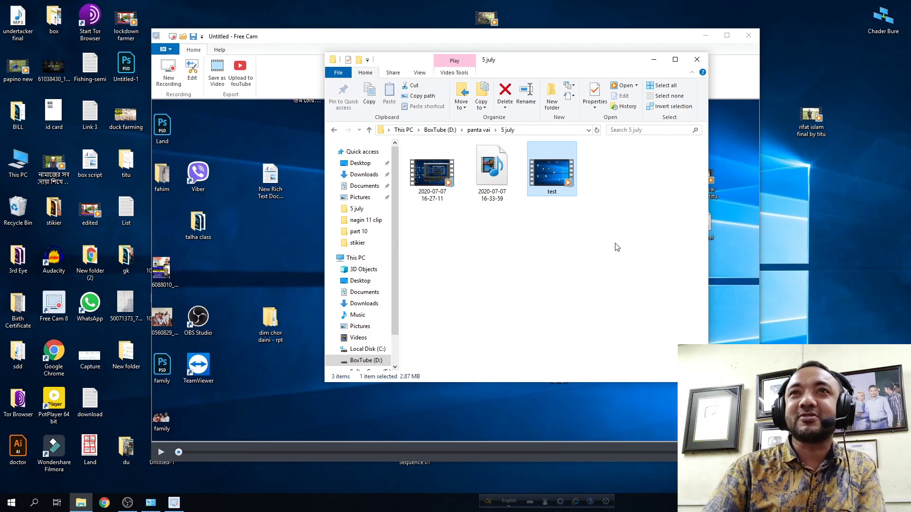
pyautogui.doubleClick(552, 173)
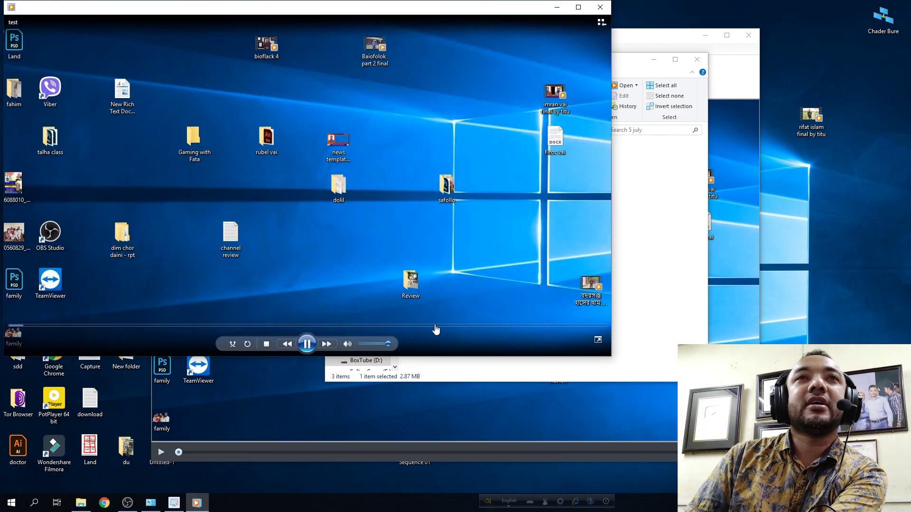
pyautogui.moveTo(333, 9); pyautogui.dragTo(376, 52)
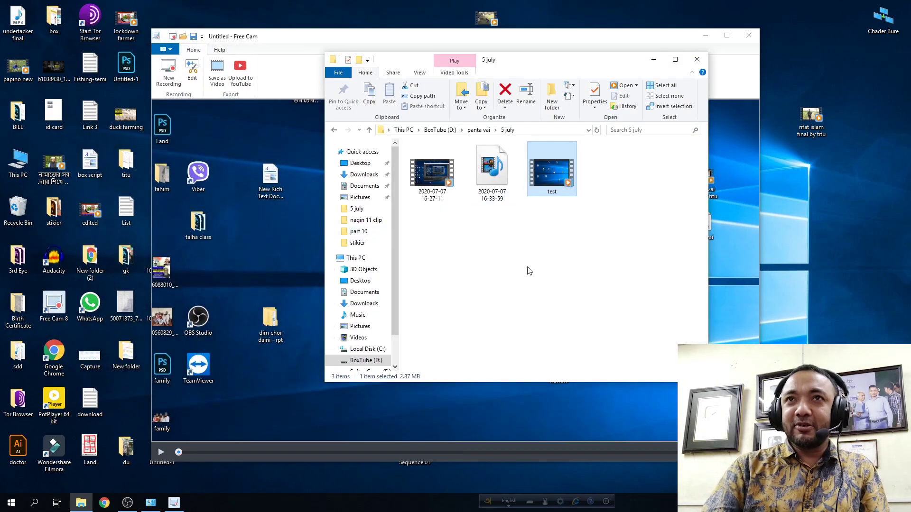
# Delete the test video from 5 july, minimize Explorer and close Free Cam.
pyautogui.click(530, 271)
pyautogui.click(557, 185)
pyautogui.press('Delete')
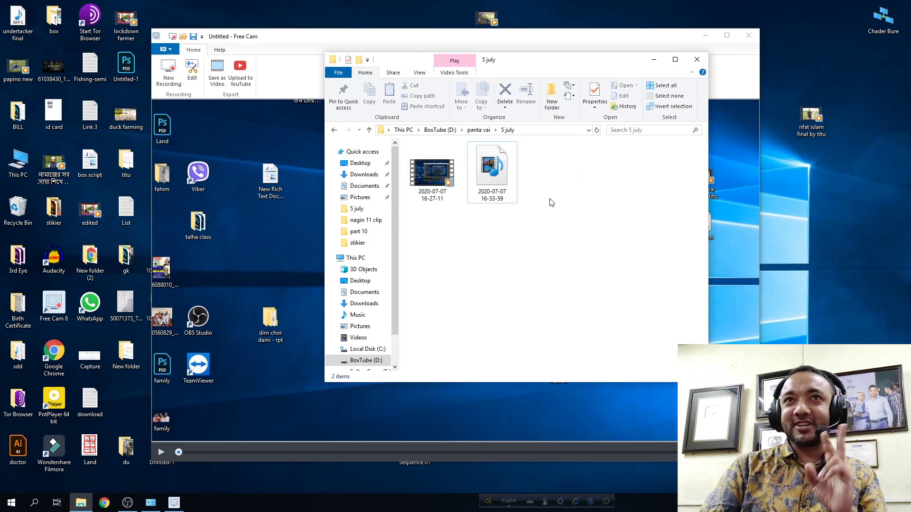
pyautogui.click(653, 60)
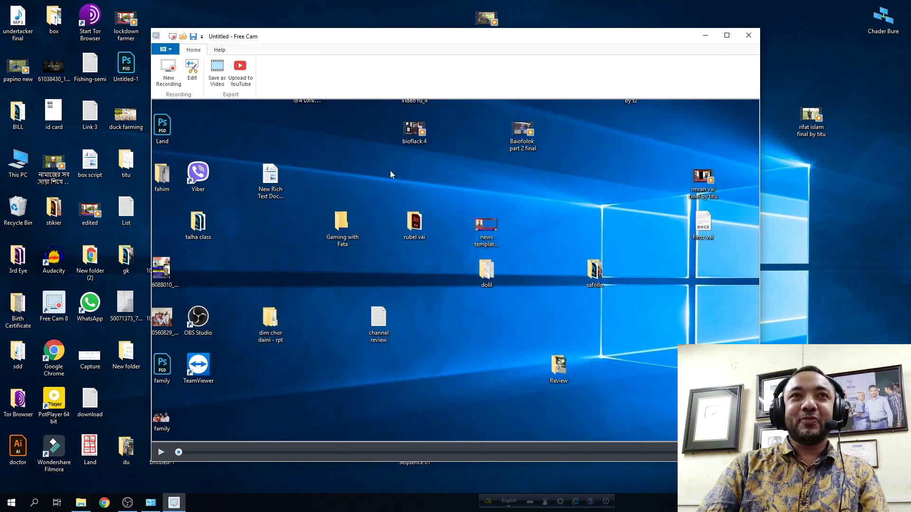
pyautogui.click(748, 36)
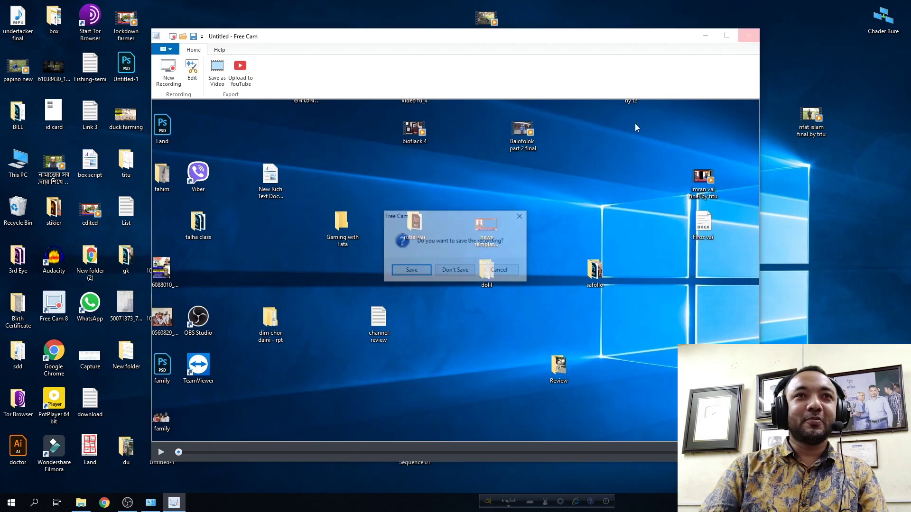
# Discard the recording, relaunch Free Cam 8 from the desktop and set up a 1280×720 capture area.
pyautogui.click(451, 271)
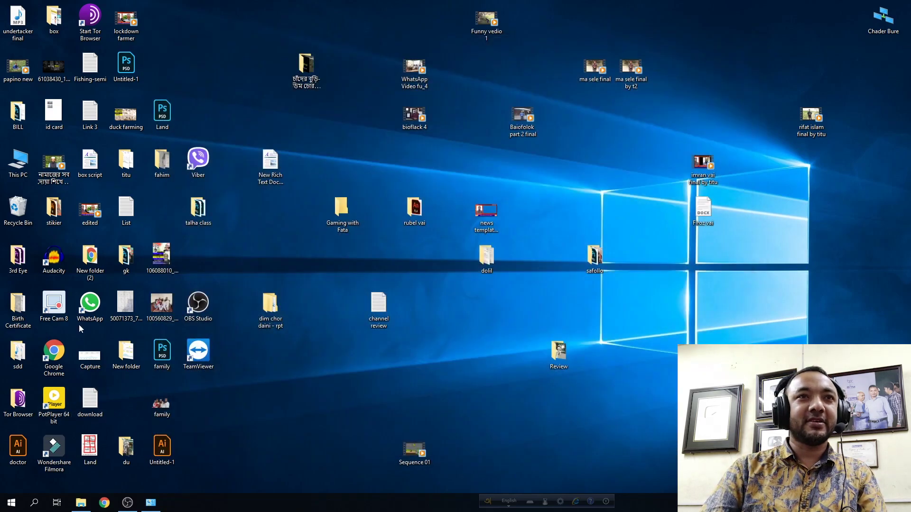
pyautogui.doubleClick(59, 300)
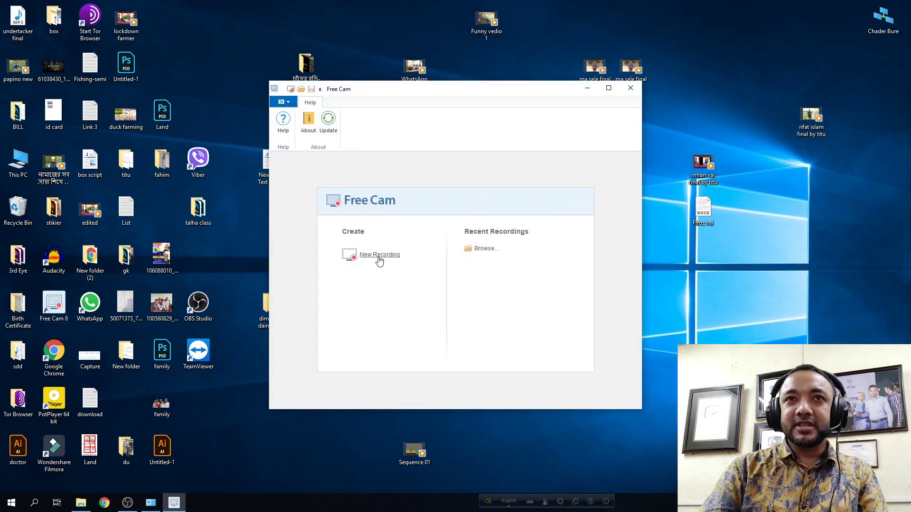
pyautogui.click(379, 256)
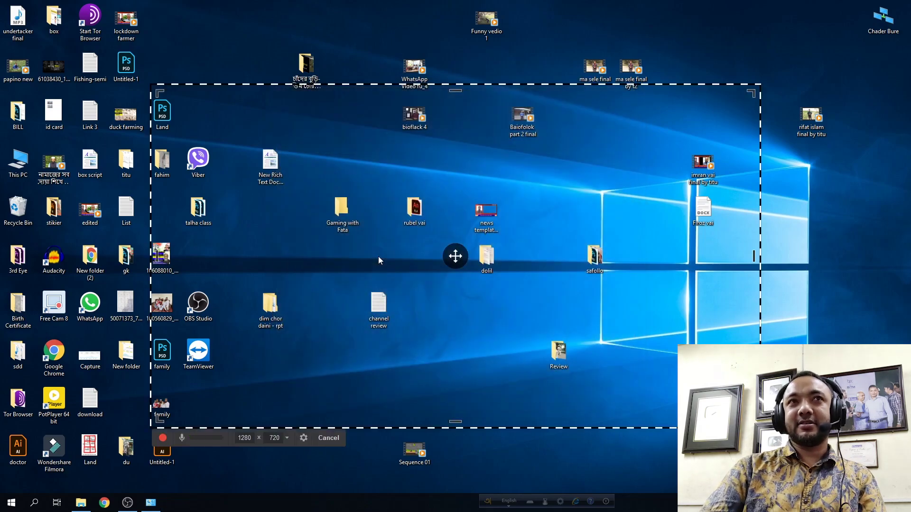
# Record the marked area for about 18 seconds and click Done.
pyautogui.click(163, 439)
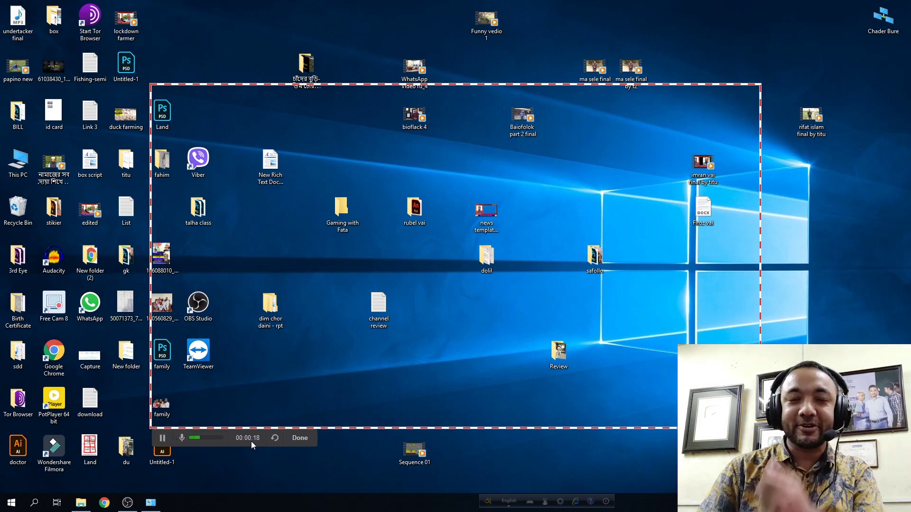
pyautogui.click(304, 438)
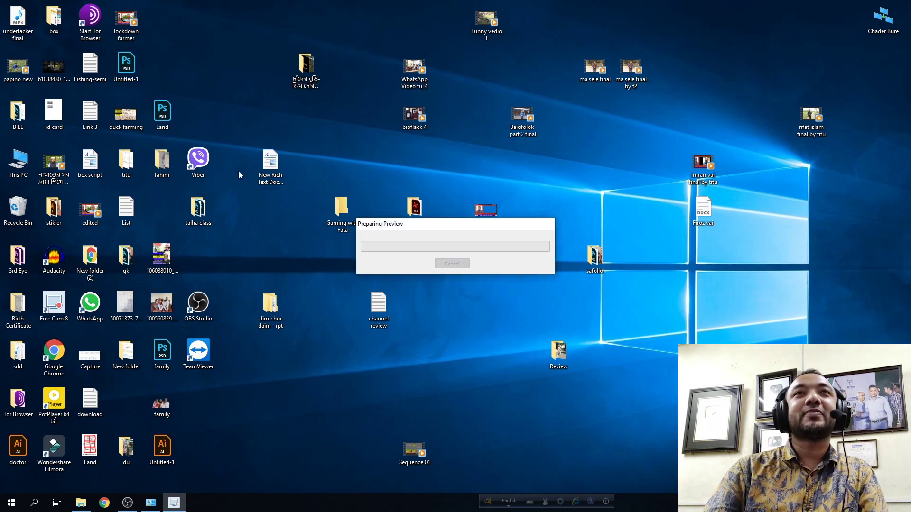
# Save the second clip as 'test' WMV in the 5 july folder and open it for playback.
pyautogui.click(217, 72)
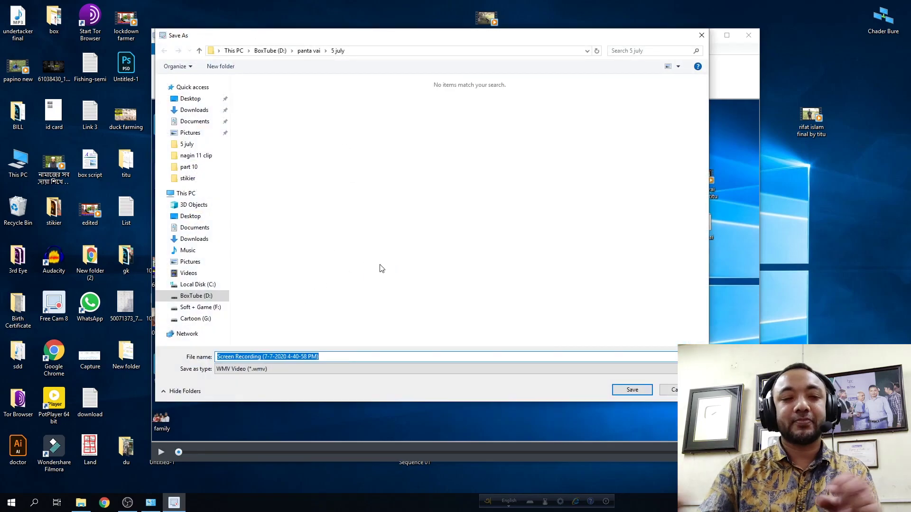
pyautogui.write('test')
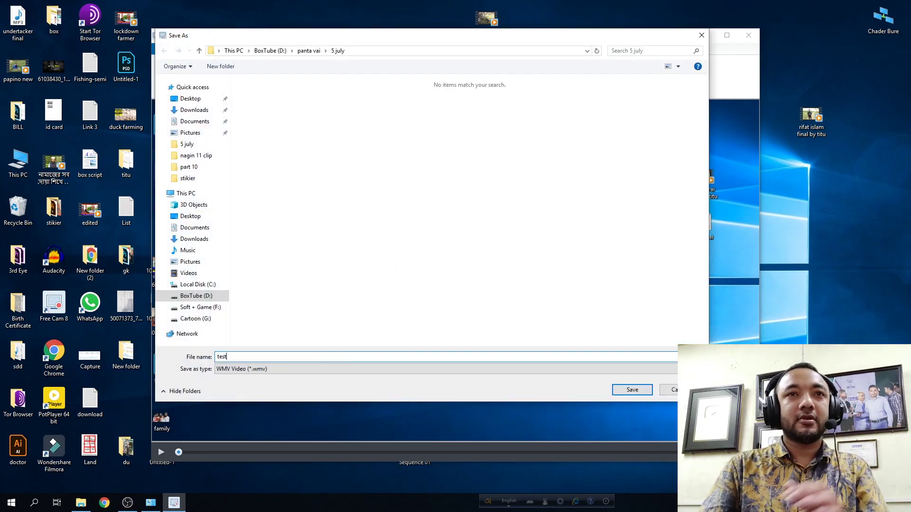
pyautogui.click(632, 390)
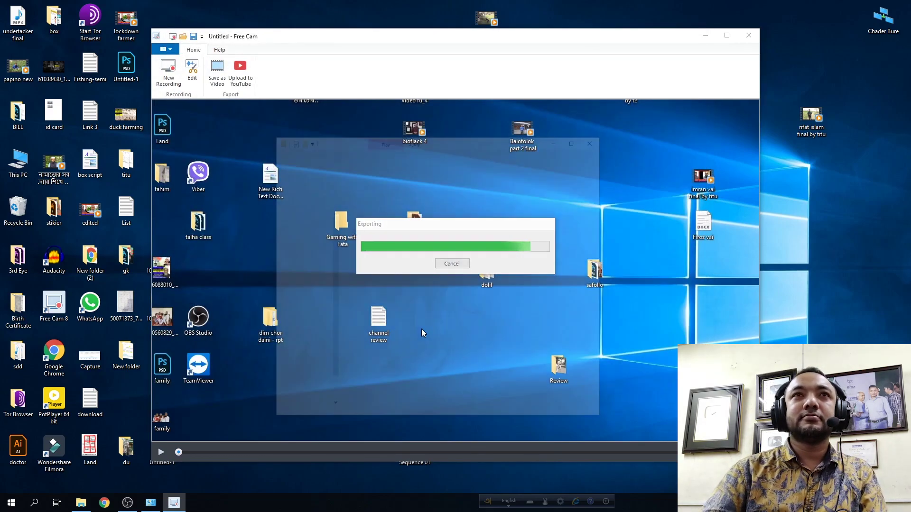
pyautogui.doubleClick(553, 180)
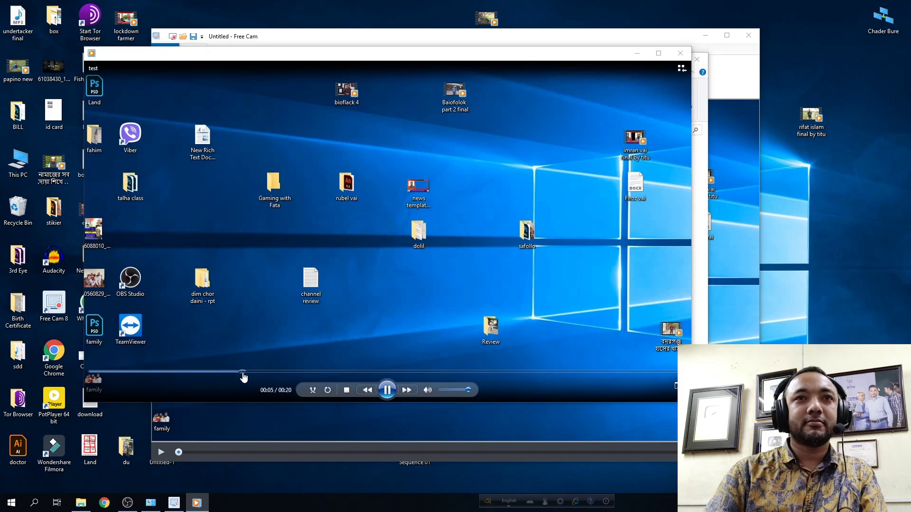
# Seek the clip to about 13 seconds, close the player, minimize Explorer, and quit Free Cam without saving.
pyautogui.click(482, 372)
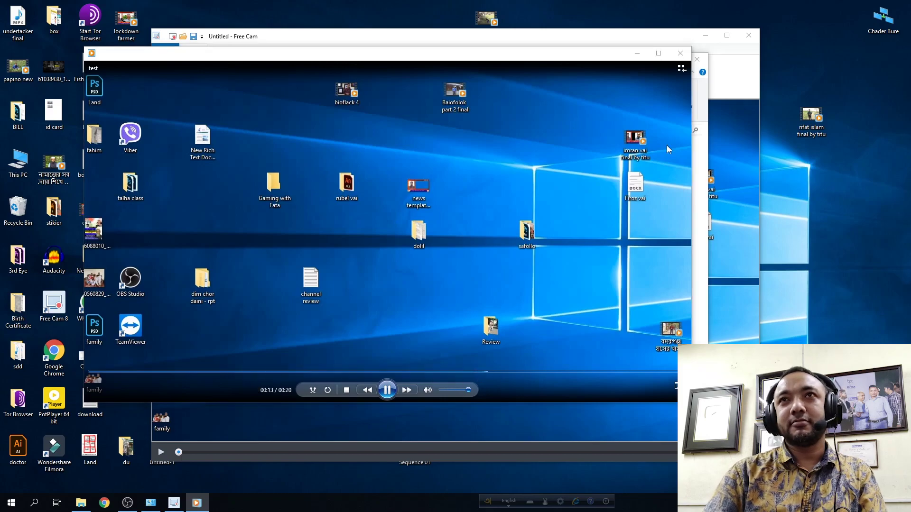
pyautogui.click(681, 54)
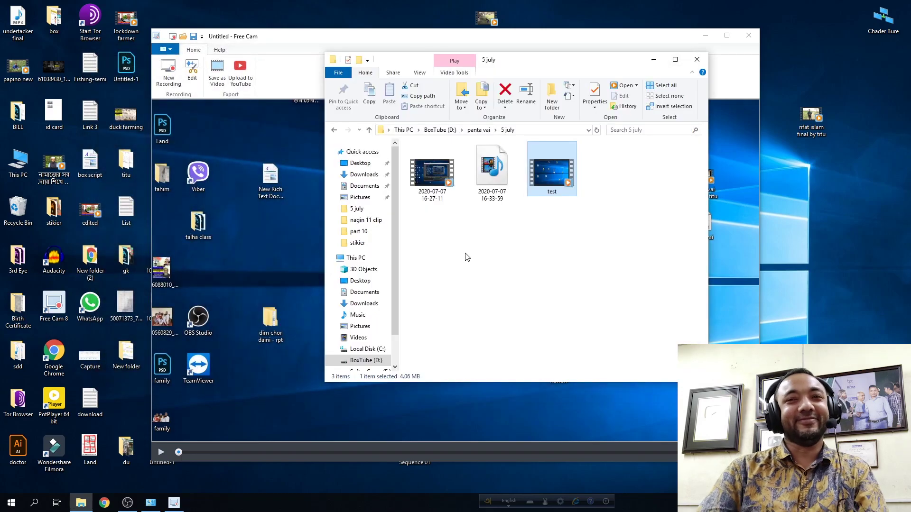
pyautogui.click(653, 59)
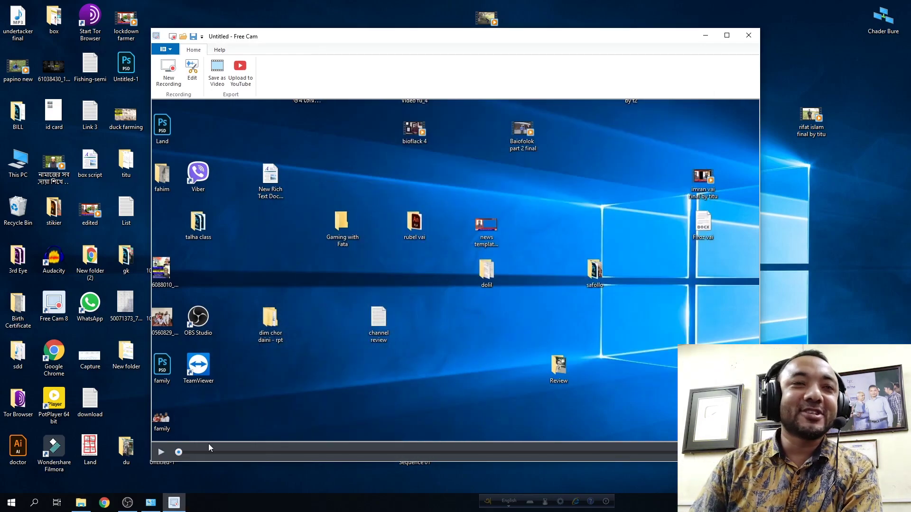
pyautogui.click(748, 35)
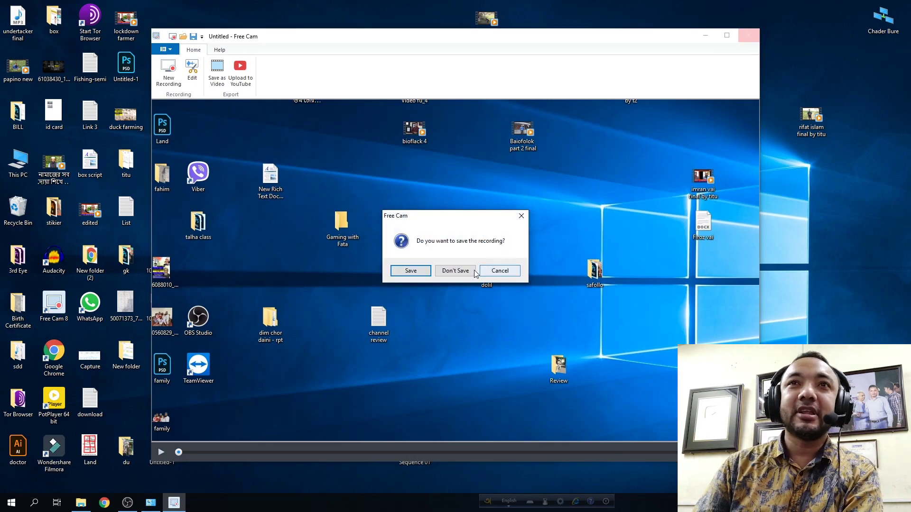
pyautogui.click(467, 270)
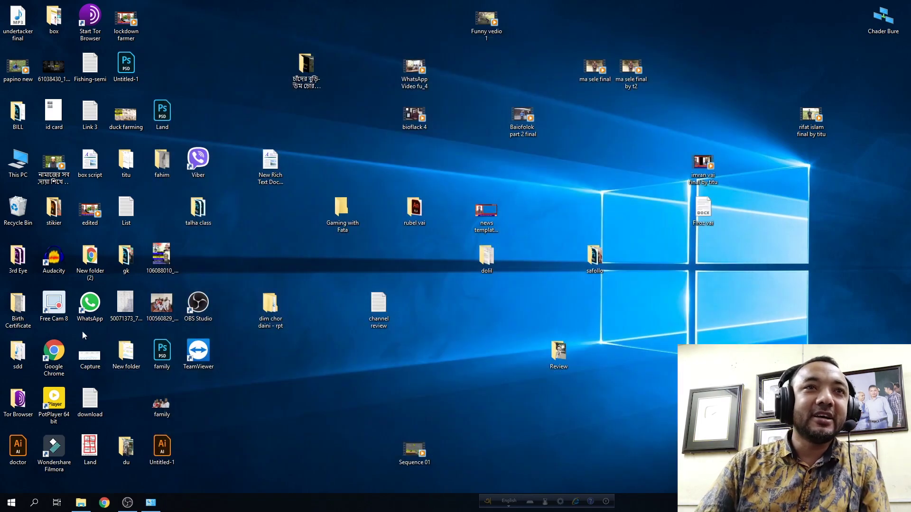
# Relaunch Free Cam, start a new recording, and resize the capture frame to 1040×466.
pyautogui.doubleClick(54, 306)
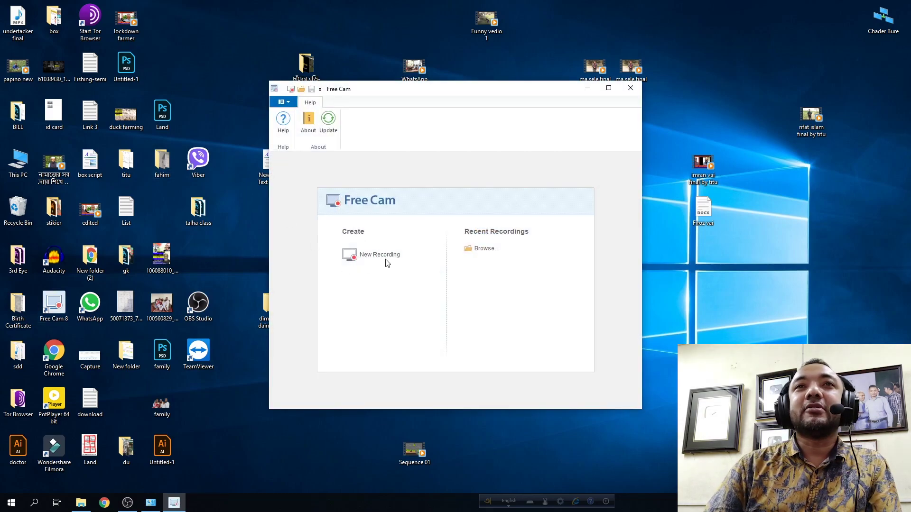
pyautogui.click(384, 258)
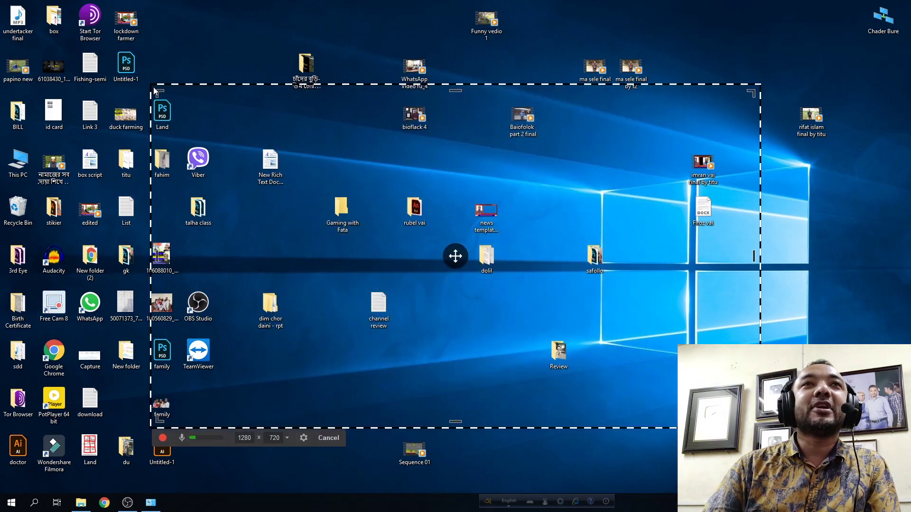
pyautogui.moveTo(151, 84); pyautogui.dragTo(280, 162)
pyautogui.moveTo(559, 321); pyautogui.dragTo(656, 377)
pyautogui.moveTo(322, 5); pyautogui.dragTo(322, 153)
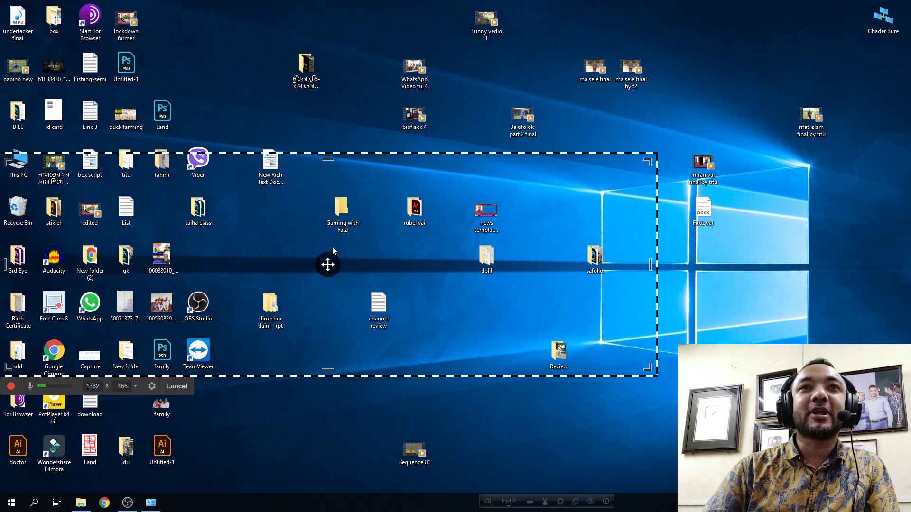
pyautogui.moveTo(327, 264); pyautogui.dragTo(430, 231)
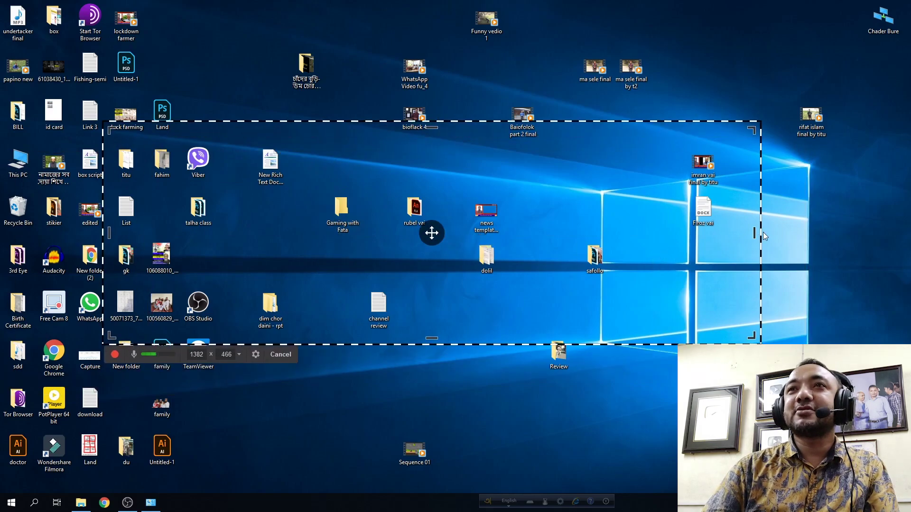
pyautogui.moveTo(761, 233); pyautogui.dragTo(598, 232)
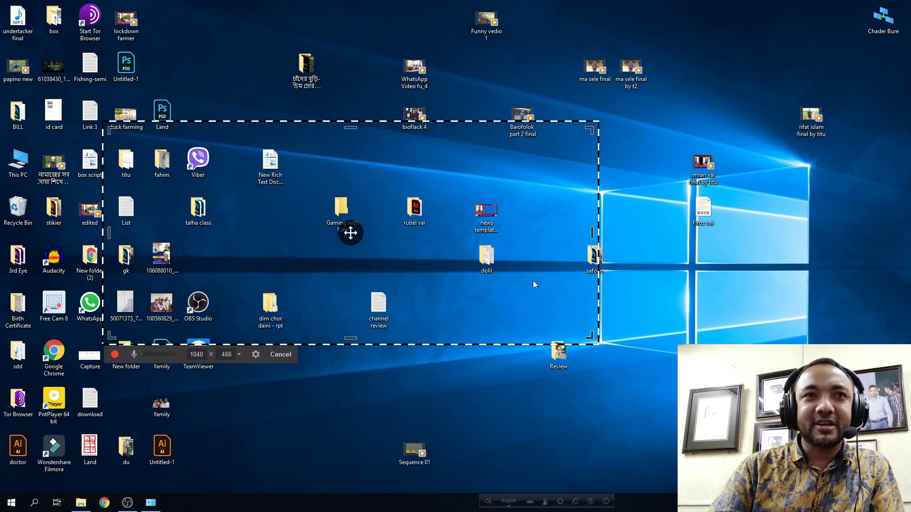
# Enter 1920 as the capture width and 1080 as the height.
pyautogui.click(196, 354)
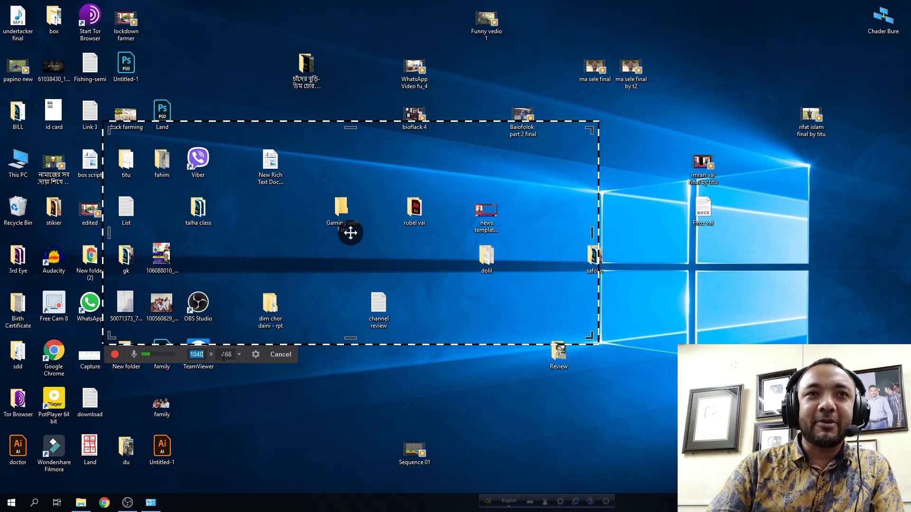
pyautogui.write('1920')
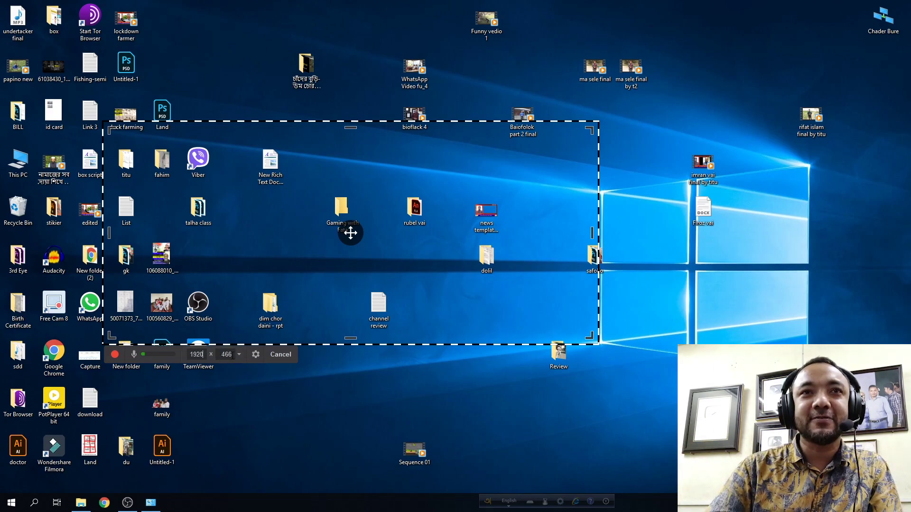
pyautogui.press('Tab')
pyautogui.write('10')
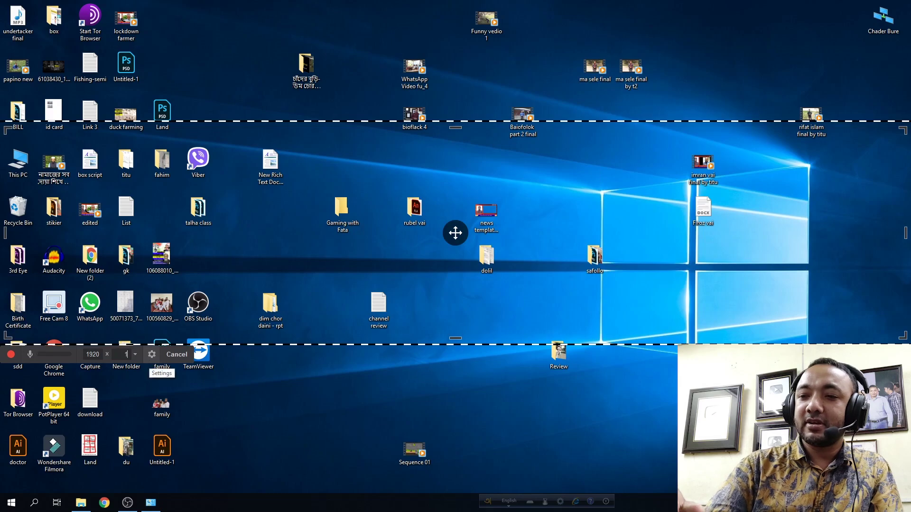
pyautogui.press('Return')
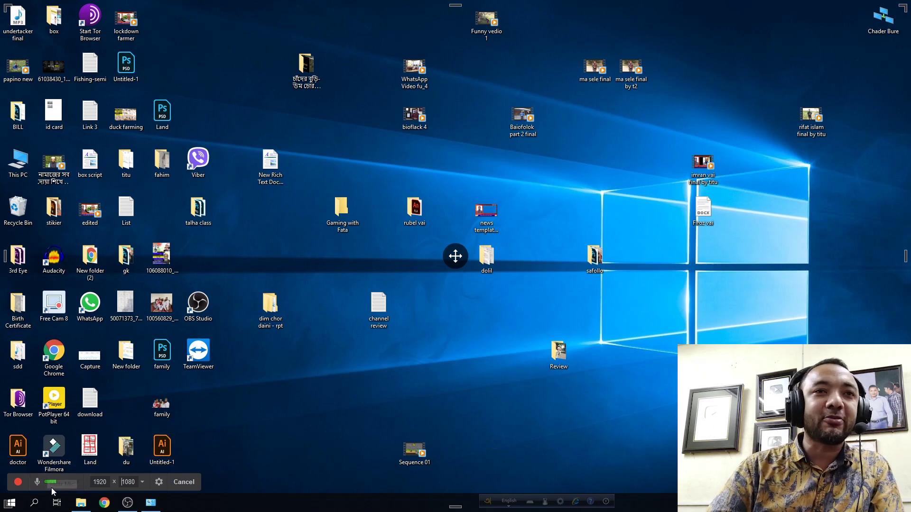
pyautogui.click(158, 482)
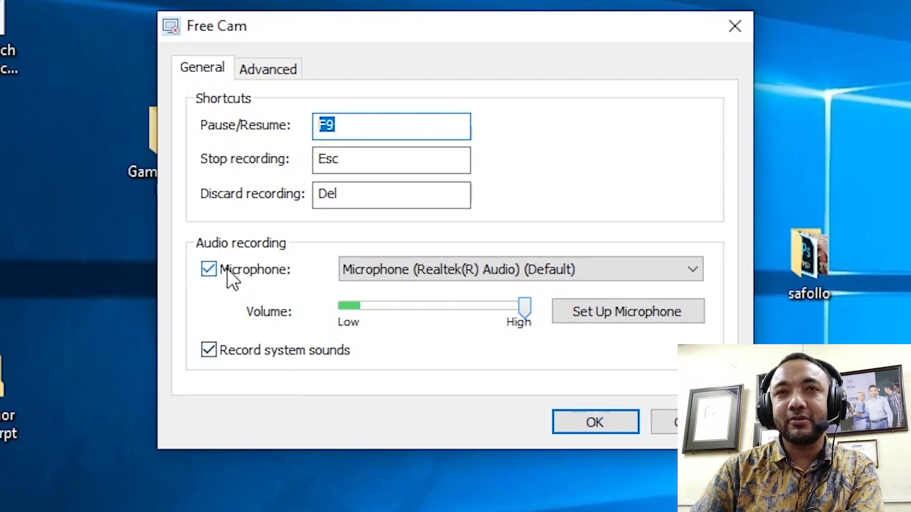
pyautogui.click(379, 268)
pyautogui.click(380, 268)
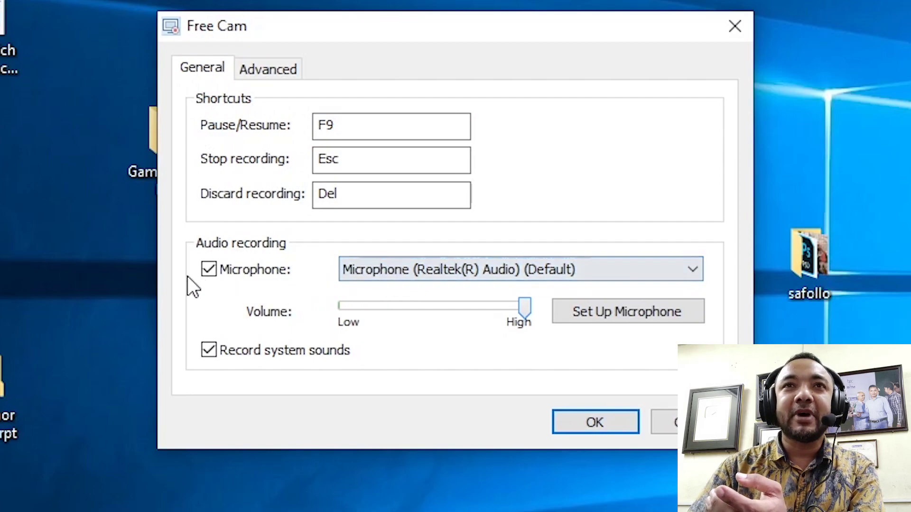
pyautogui.click(209, 269)
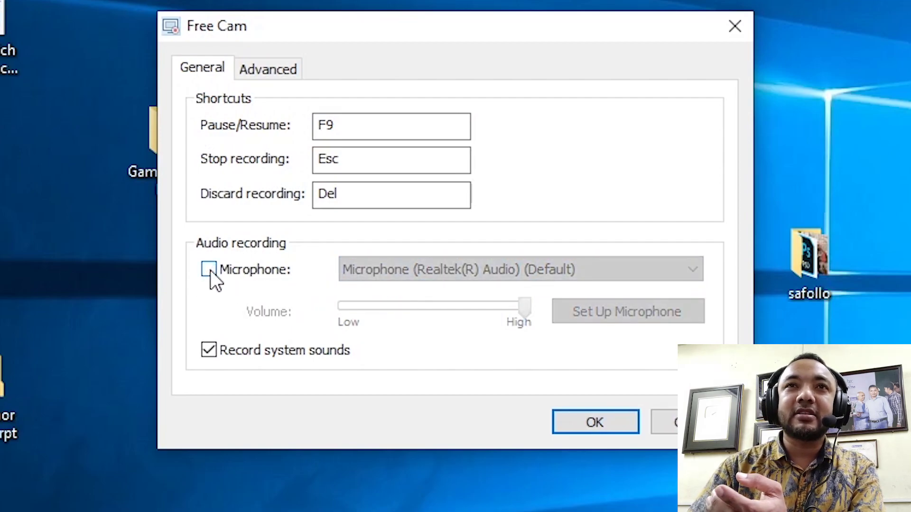
pyautogui.click(210, 269)
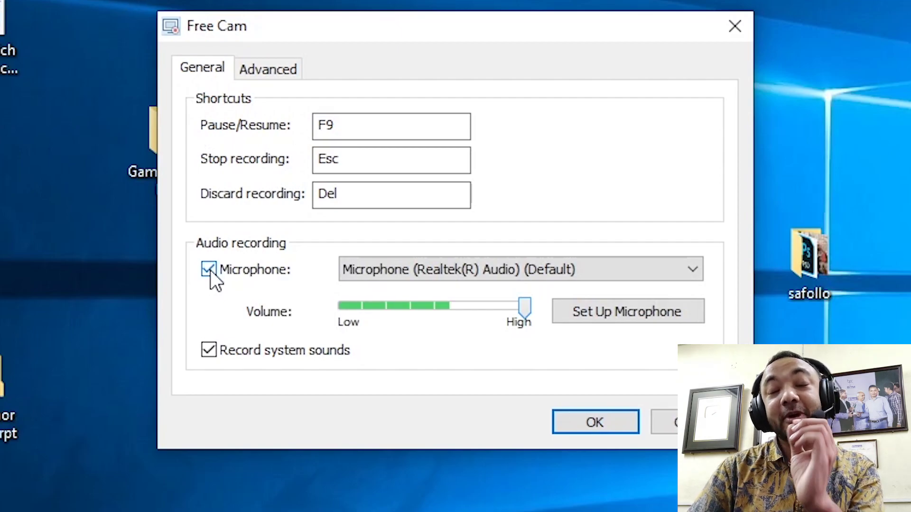
pyautogui.click(210, 346)
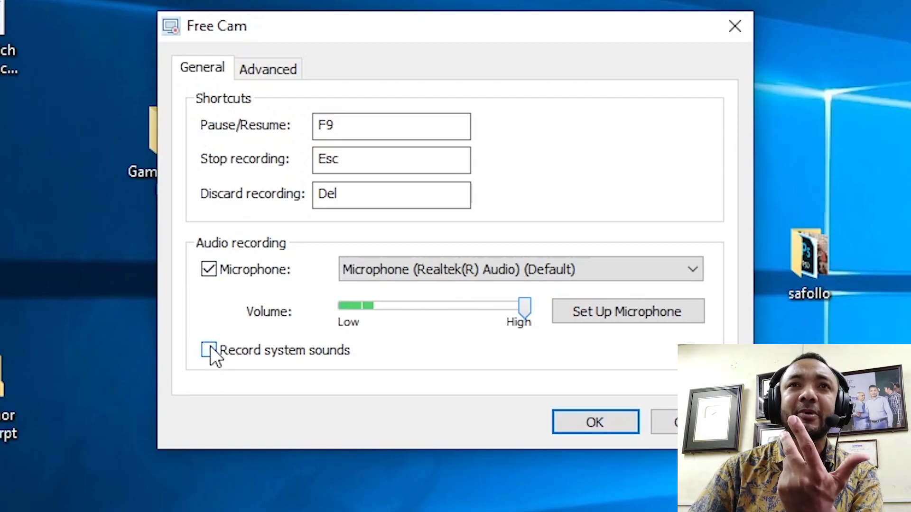
pyautogui.click(212, 351)
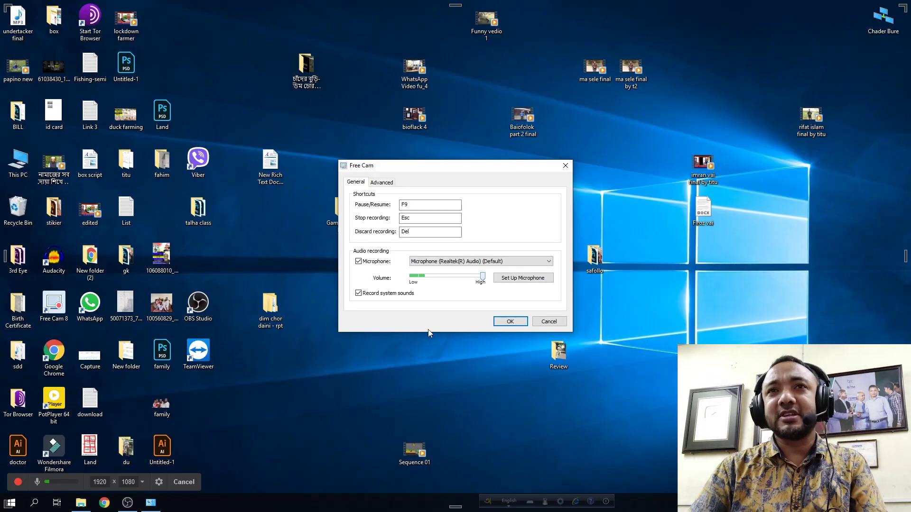
pyautogui.click(504, 322)
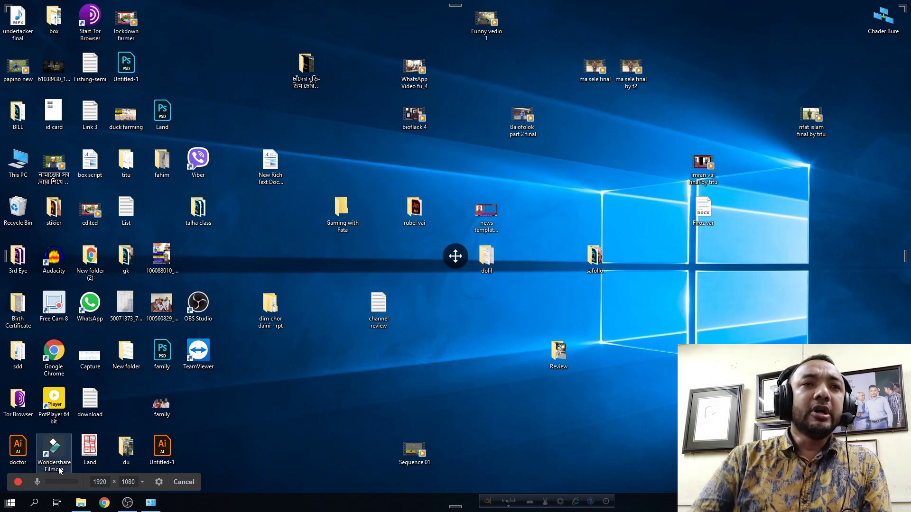